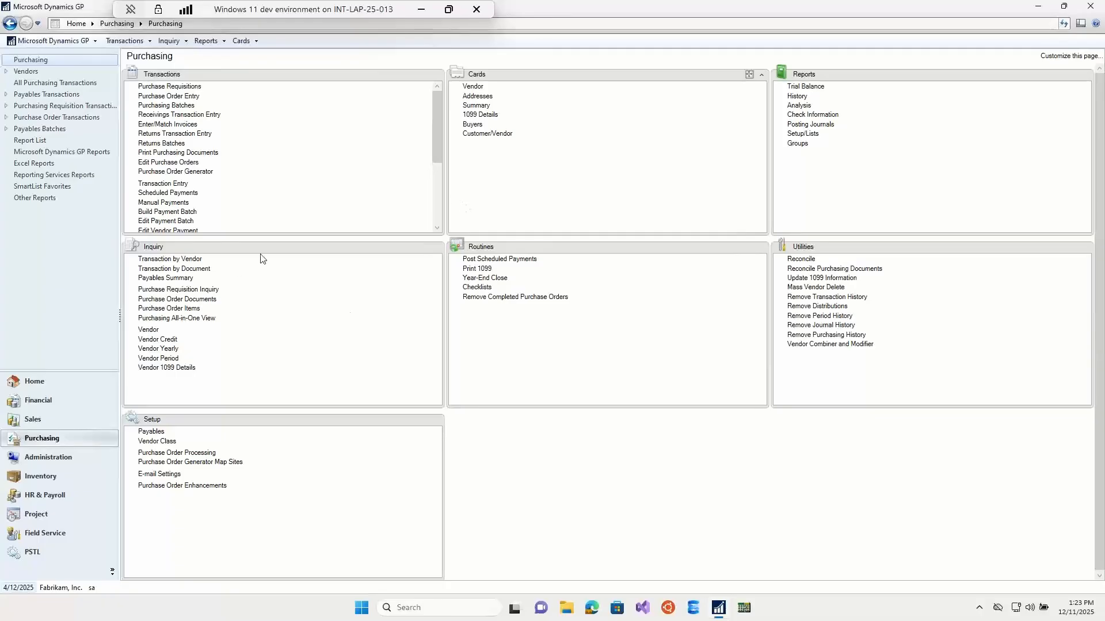
Open Edit 1099 Transaction Information and bring up the first vendor record, BEAUMONT0001, with its 1099 debit transactions.
drag(437, 111, 351, 216)
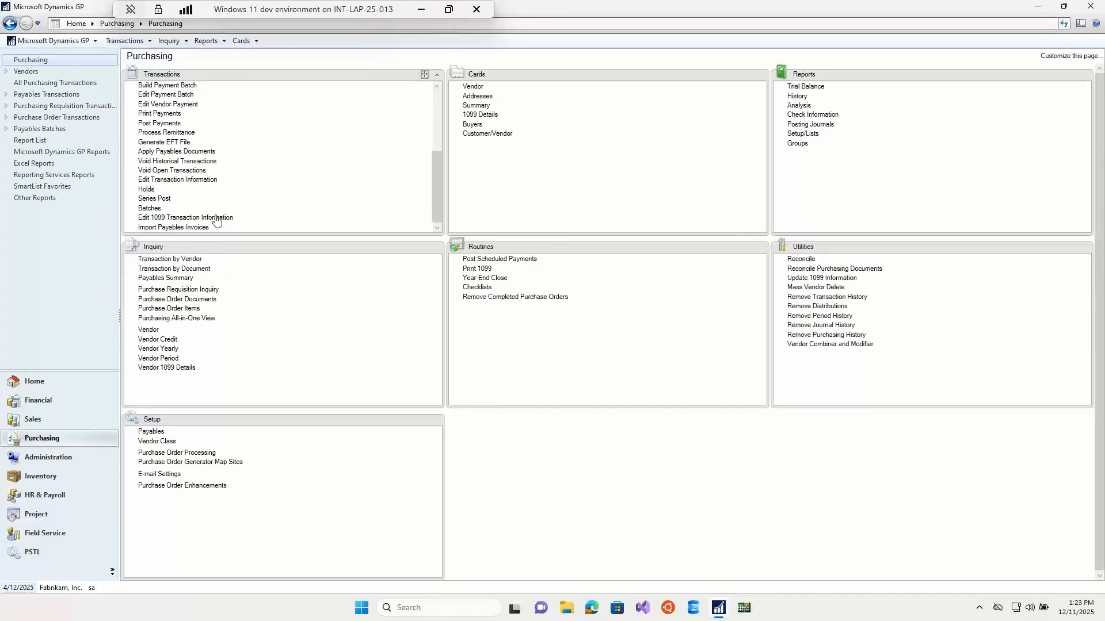
click(178, 218)
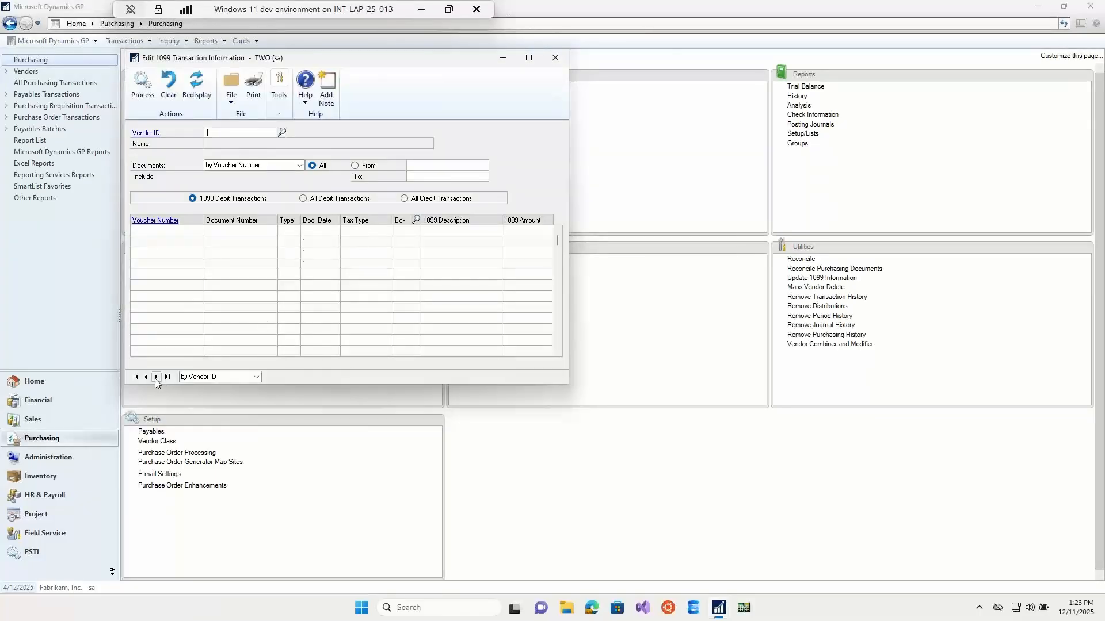
click(155, 378)
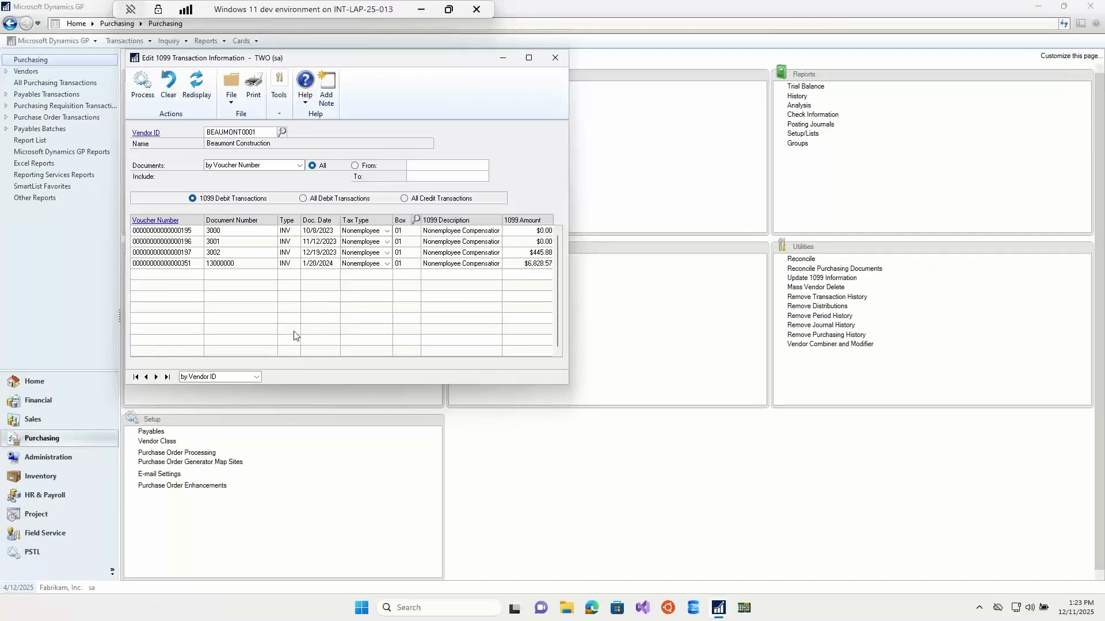
Examine the vendor's 1099 amounts and view the payables transaction details behind document 3000.
click(530, 253)
click(525, 263)
click(532, 230)
click(531, 241)
click(531, 231)
click(164, 222)
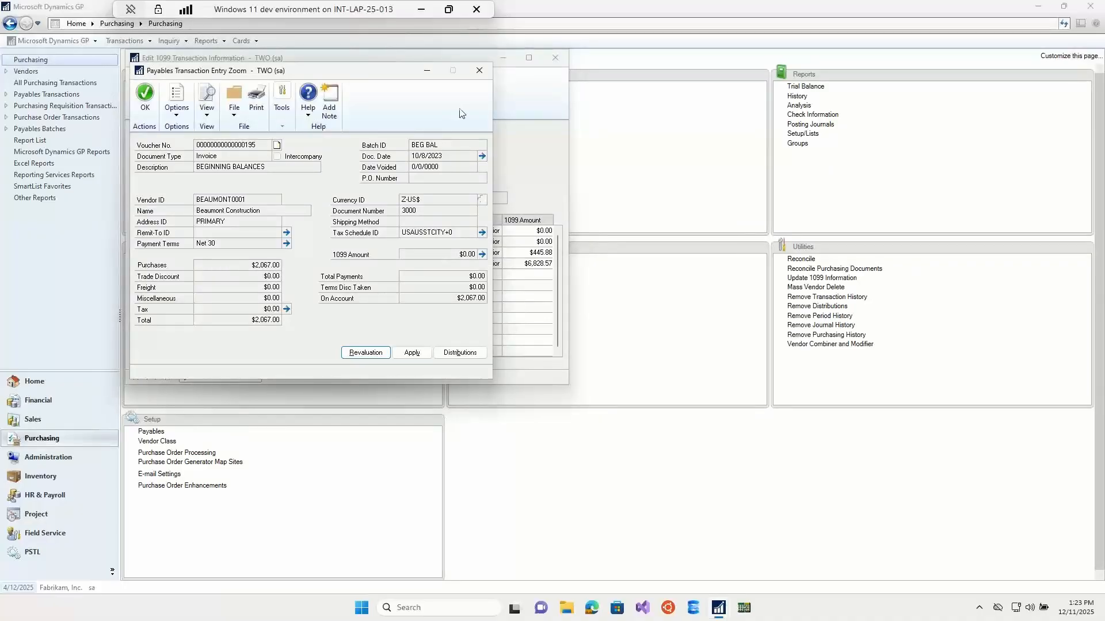
click(480, 70)
Enter a 1099 amount of $2,067.00 for document 3000, then close the window without processing the change.
text(0.20)
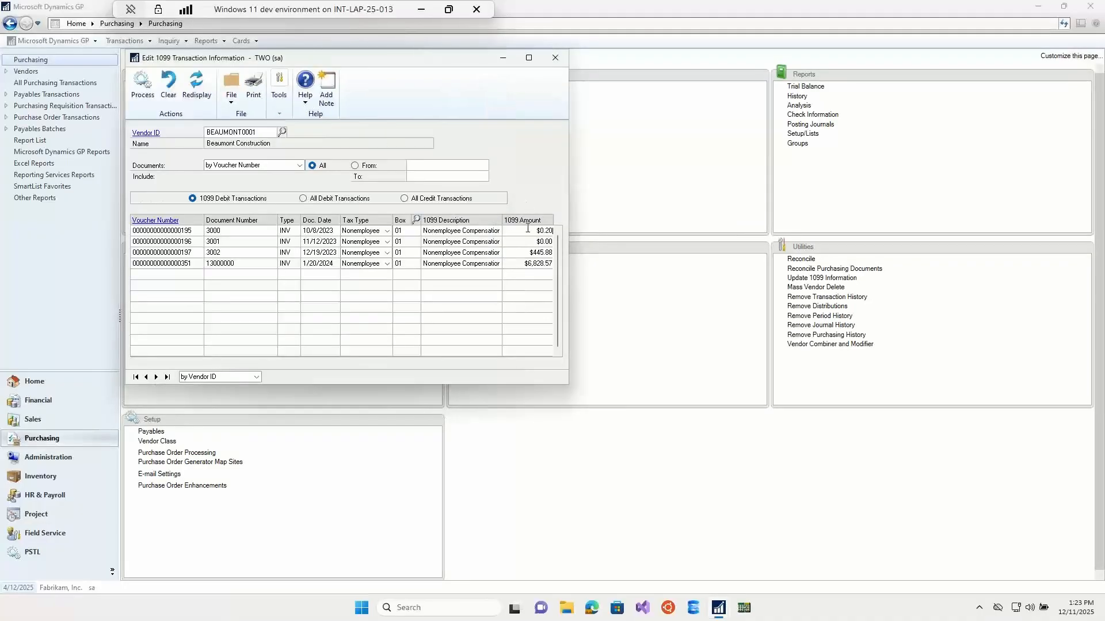
text(7)
key(Tab)
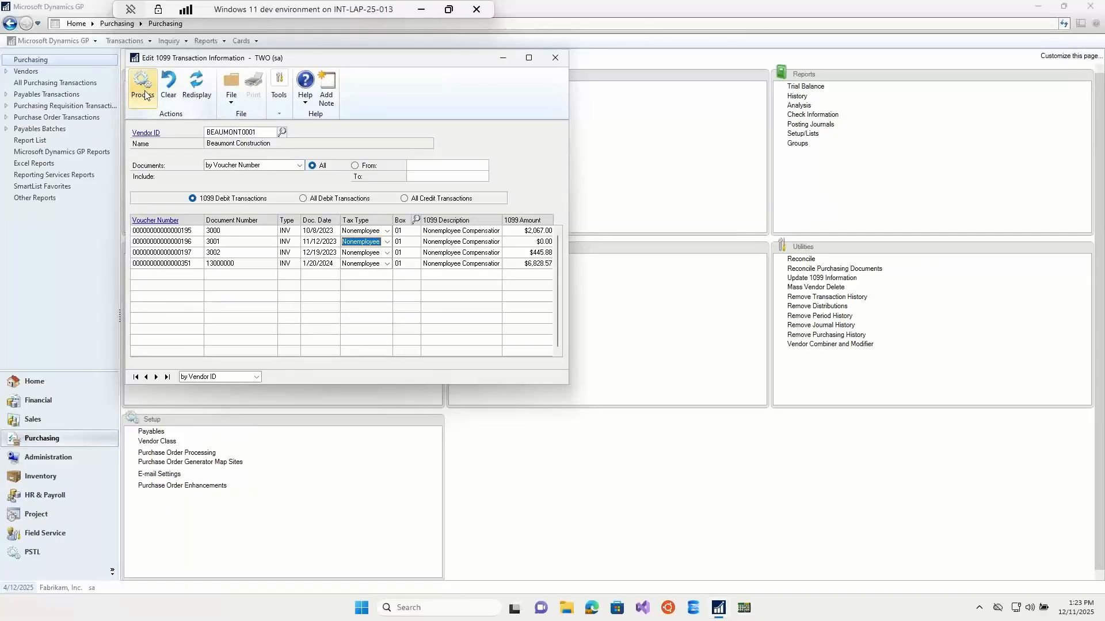
click(168, 95)
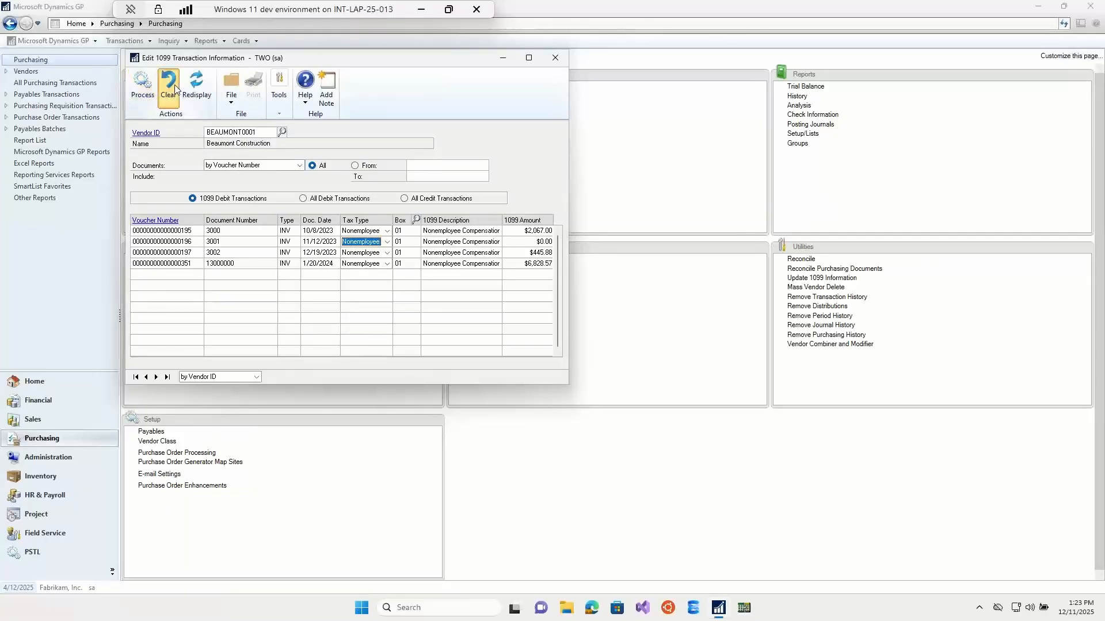
click(555, 58)
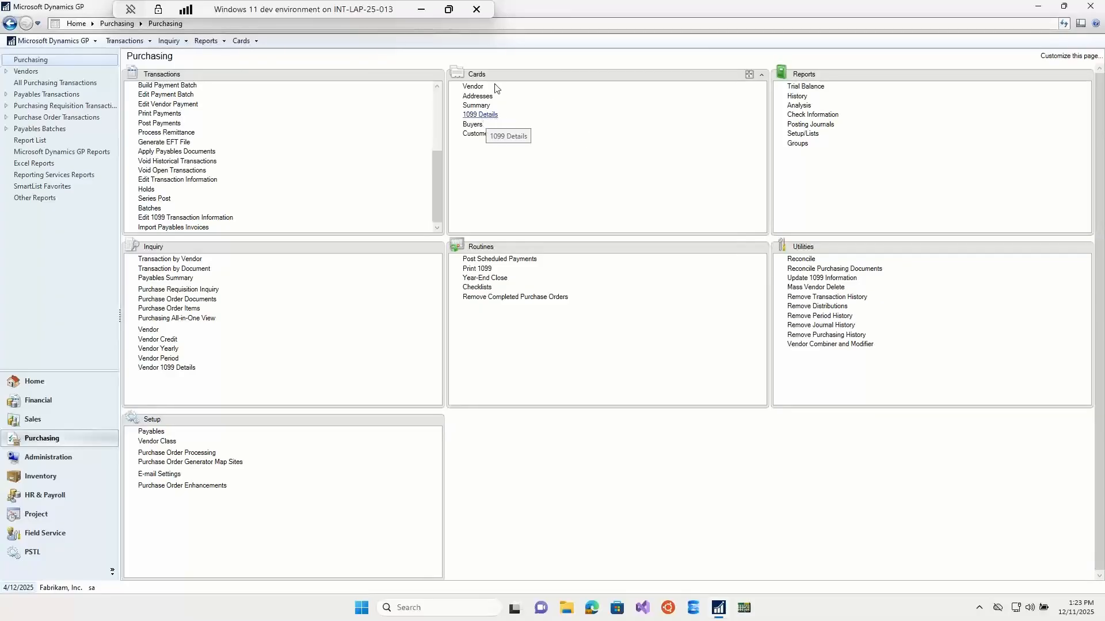
Open the 1099 Details card for vendor BEAUMONT0001 and set the year to 2027.
click(481, 114)
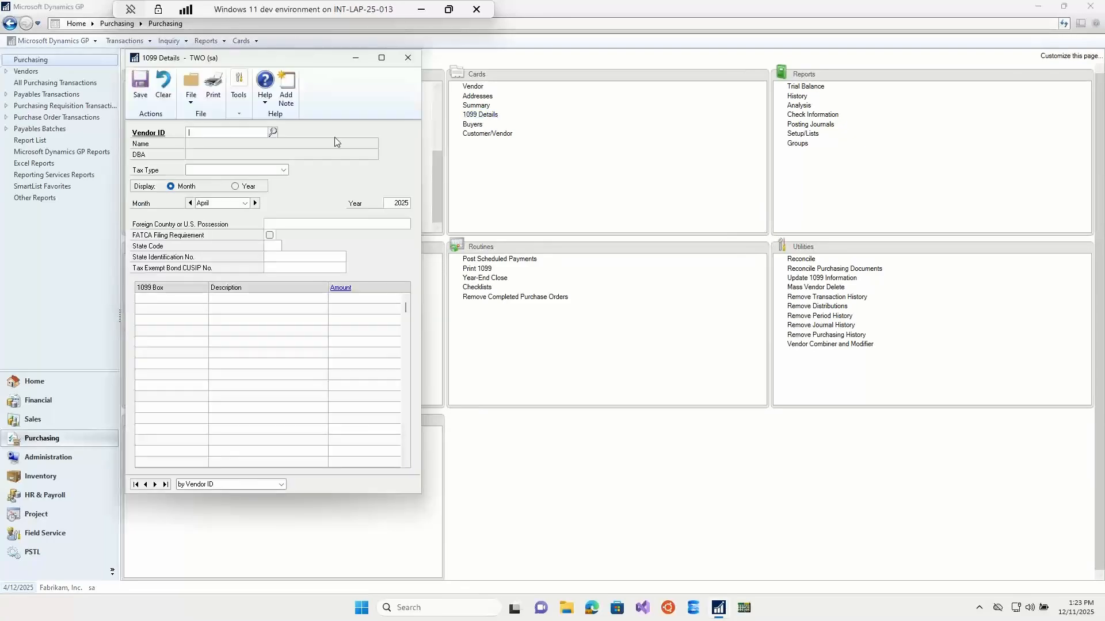
click(155, 485)
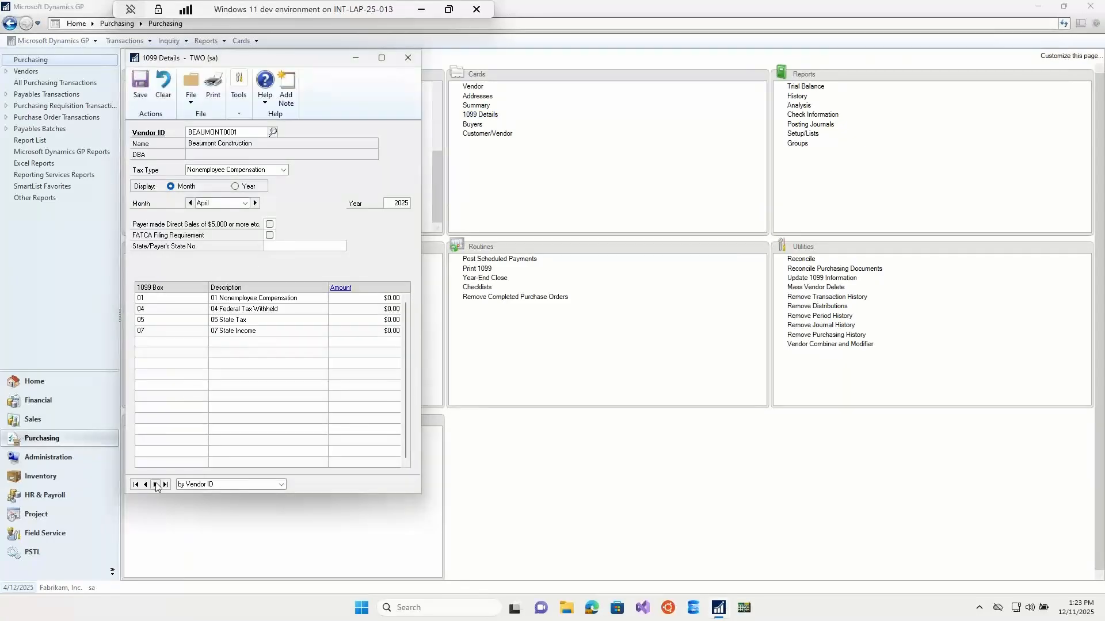
double_click(396, 203)
text(2027)
Check the amounts of the individual 1099 boxes and switch the 2027 display from monthly to yearly.
click(225, 203)
click(374, 300)
click(370, 330)
click(371, 309)
click(371, 309)
click(236, 187)
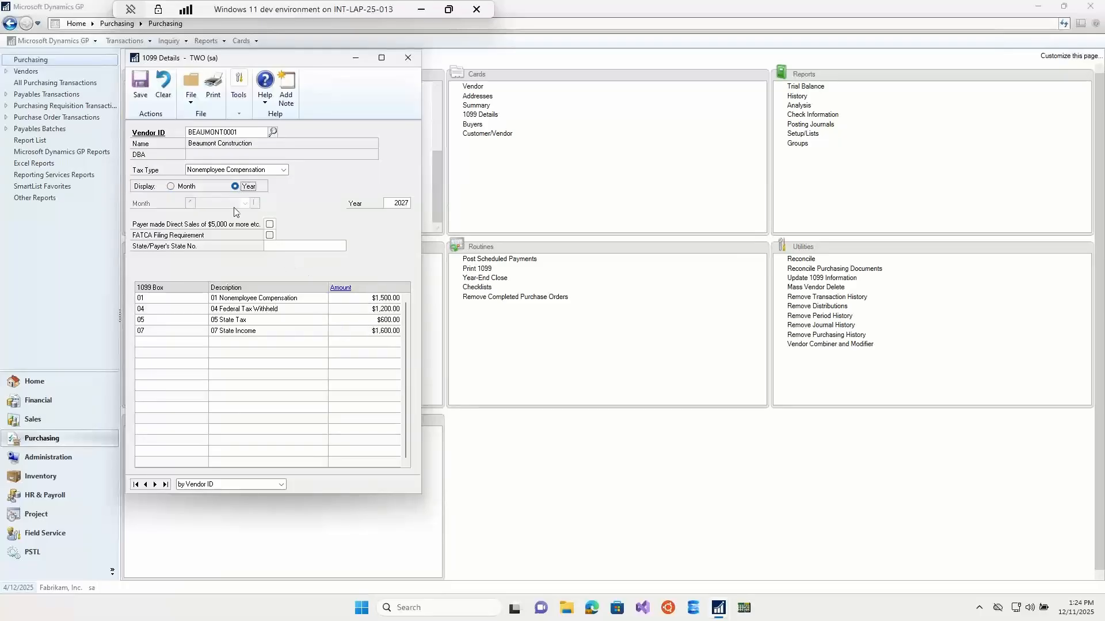
Display the vendor's monthly 1099 details for January 2027, examine the box amounts, and close the window.
click(186, 187)
click(245, 203)
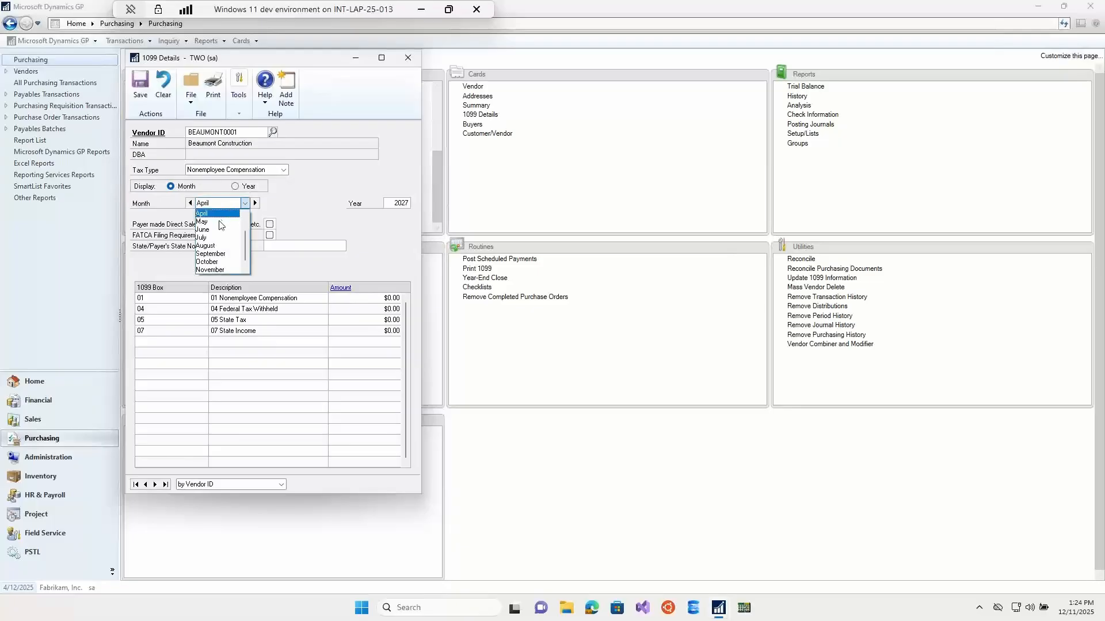
scroll(221, 230, up, 1)
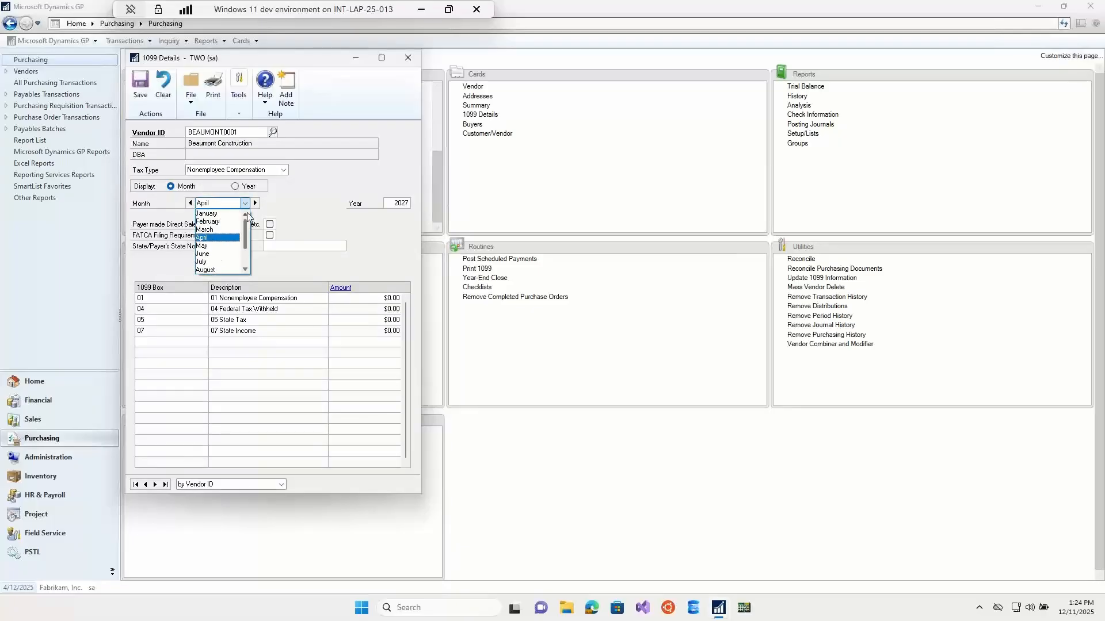
click(213, 214)
click(371, 299)
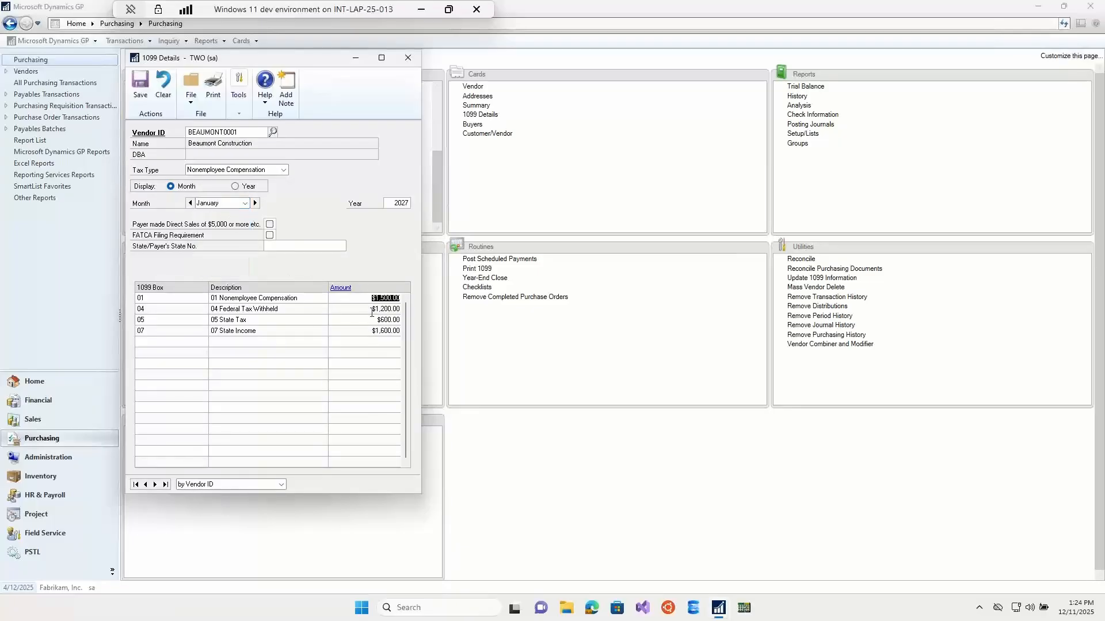
click(373, 311)
click(374, 323)
click(377, 307)
click(406, 64)
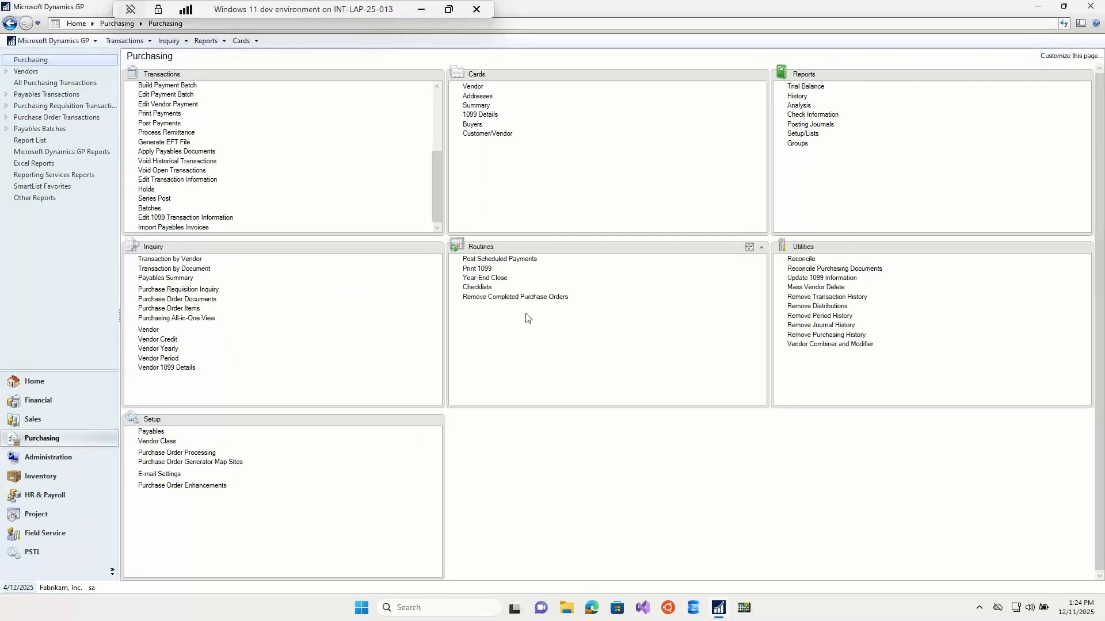
Set up Update 1099 Information for both vendors and 1099 transactions, converting from the tax type Not a 1099 vendor.
click(837, 279)
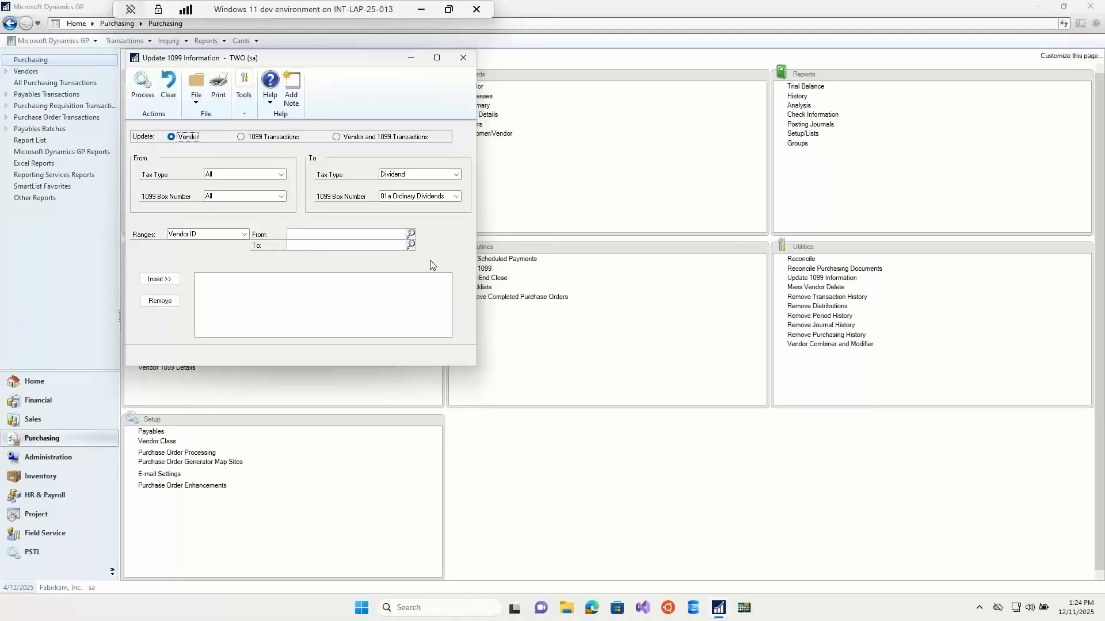
click(257, 138)
click(344, 141)
click(281, 175)
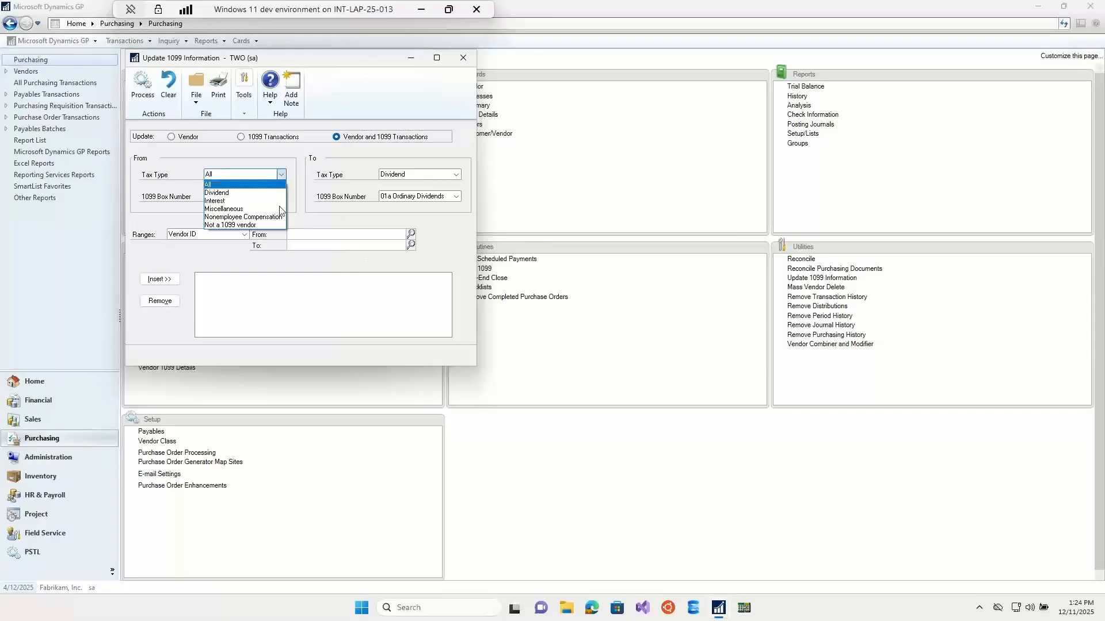
click(244, 224)
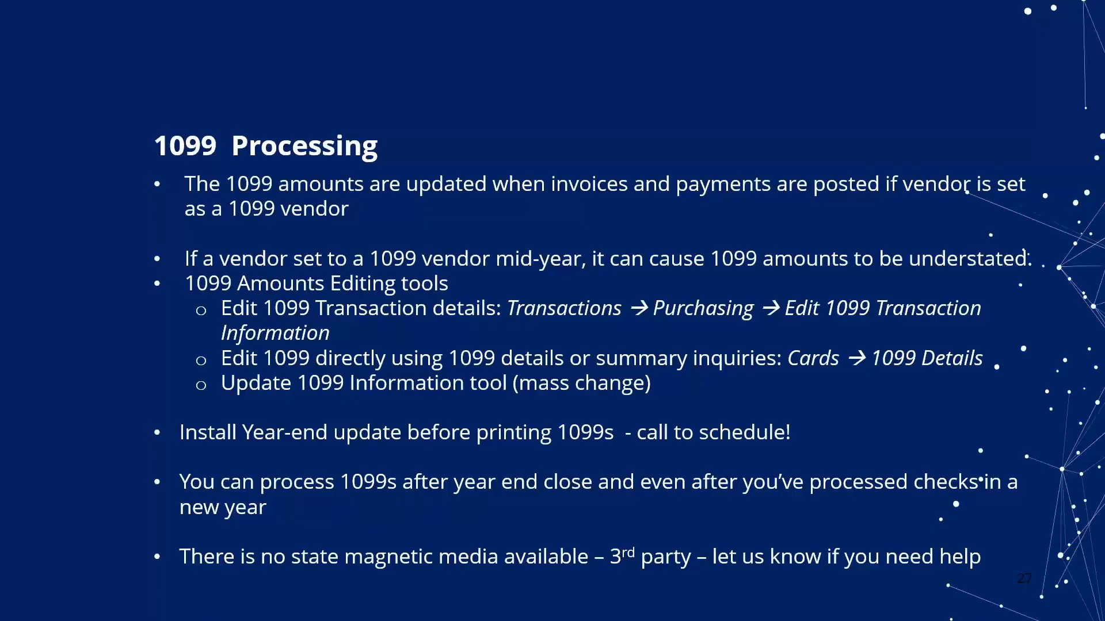
key(Right)
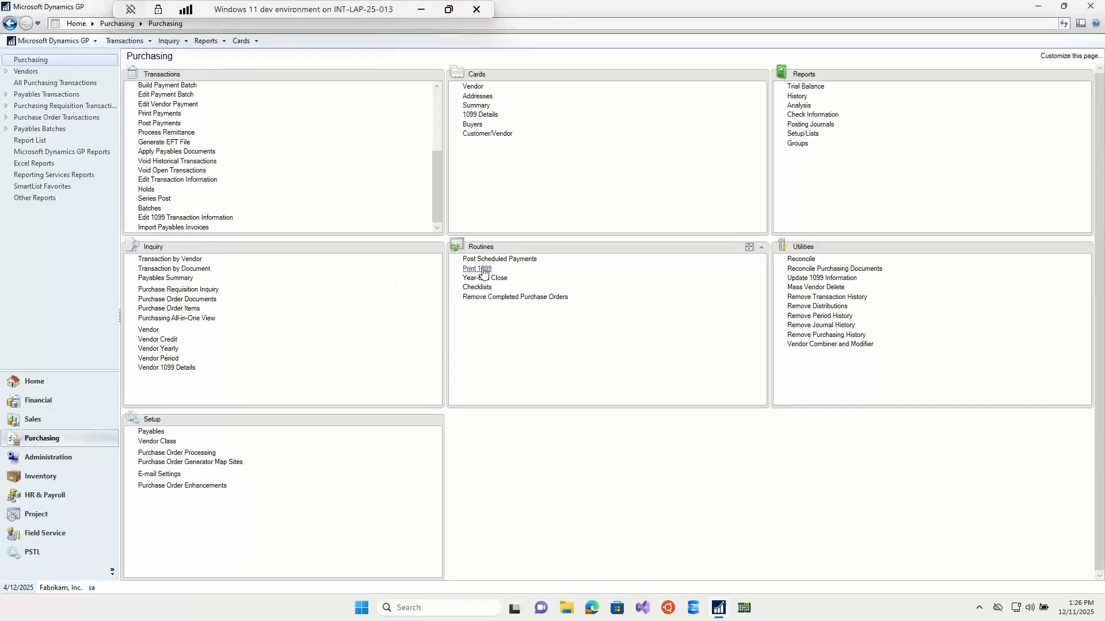
Open the Print 1099 routine, view the report destination options for 1099s Printed, and cancel the report.
click(483, 270)
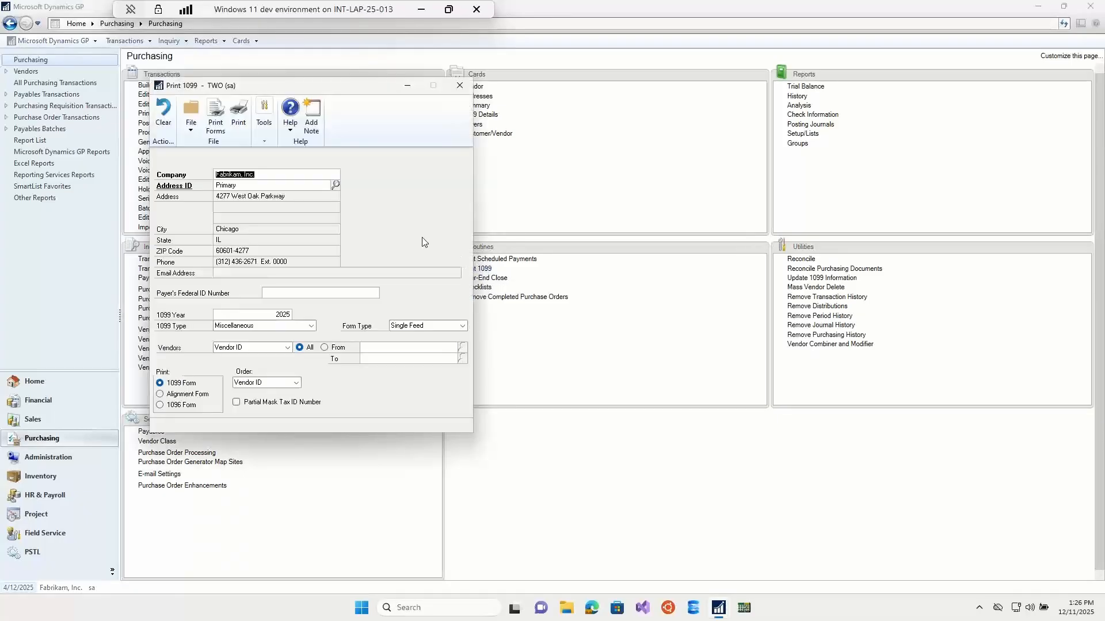
click(240, 119)
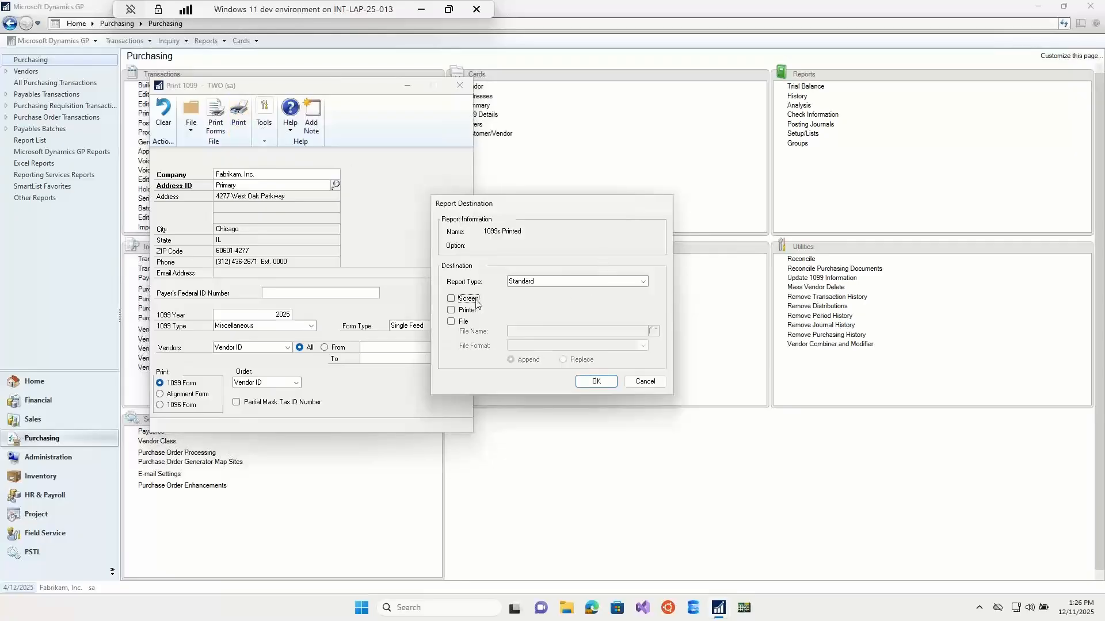
click(645, 382)
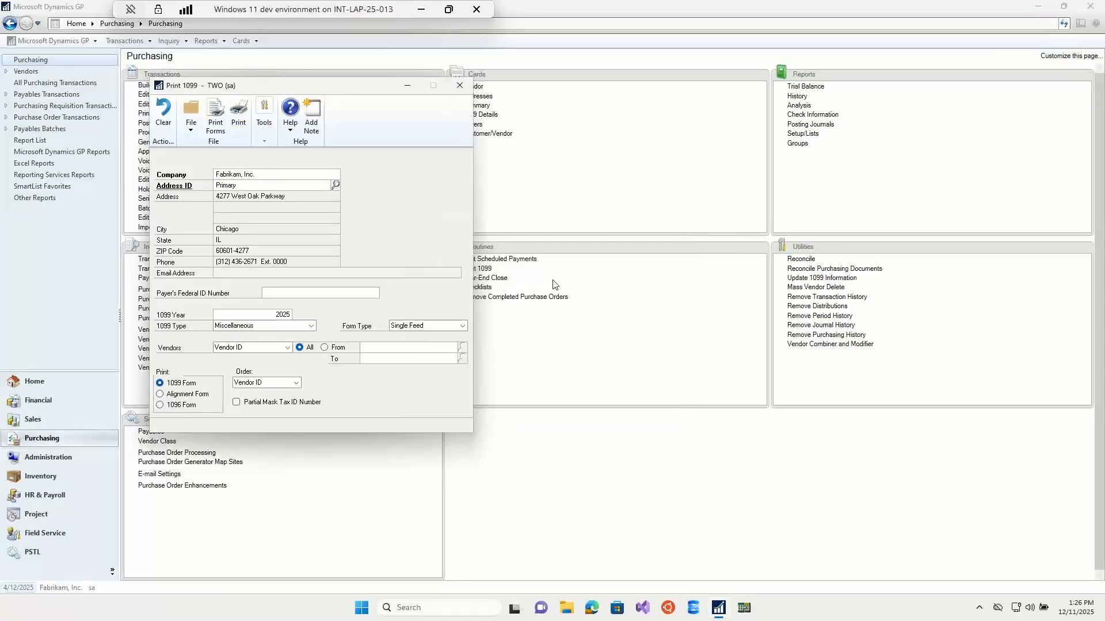
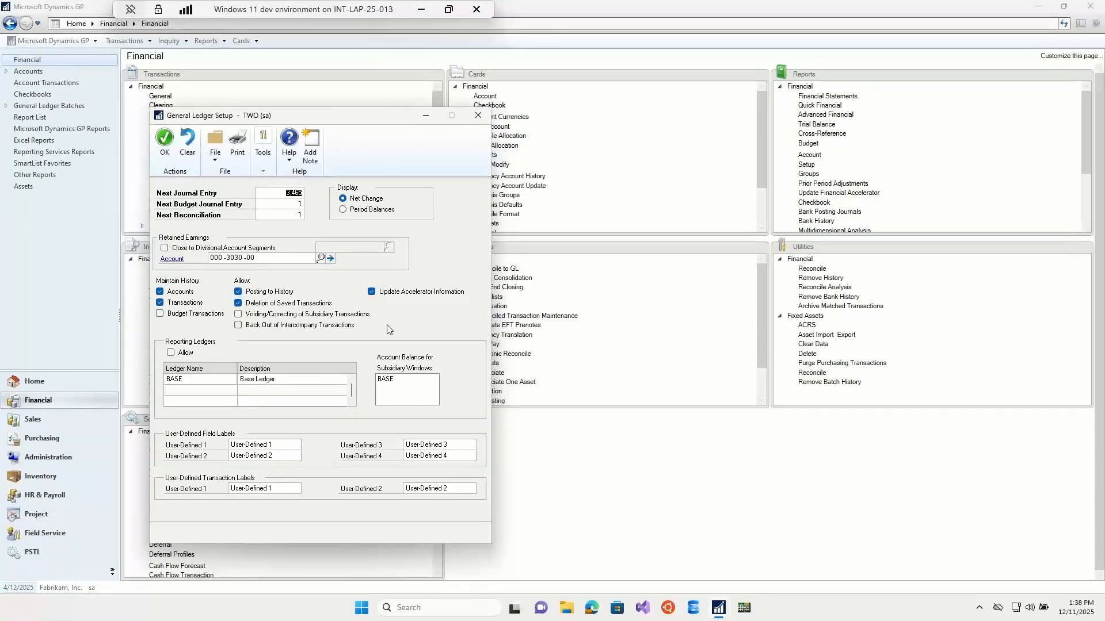
click(276, 262)
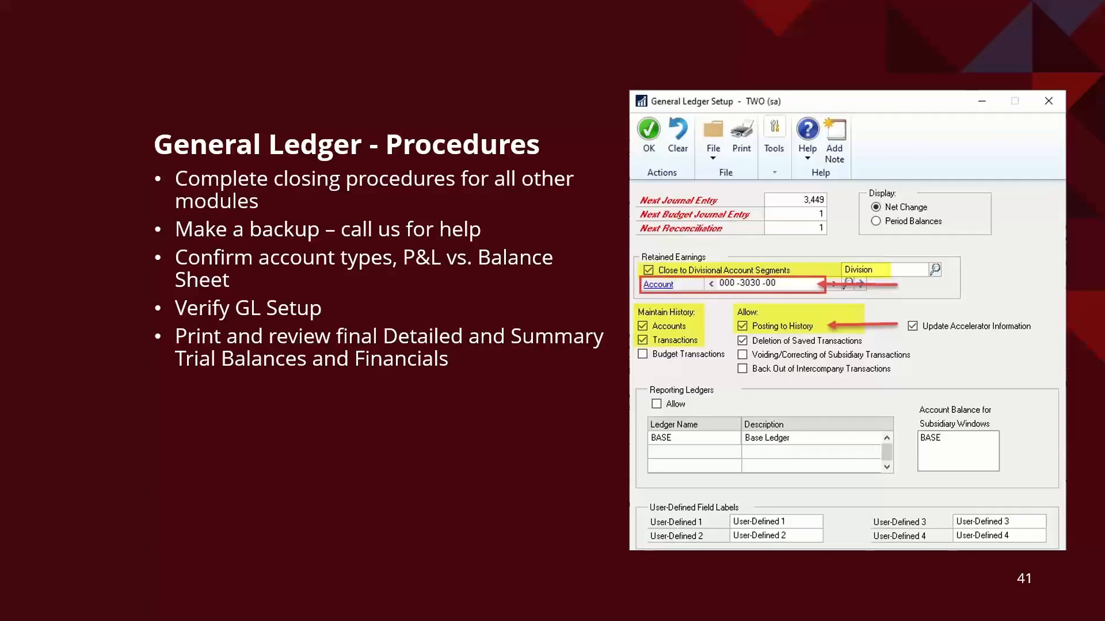
key(Right)
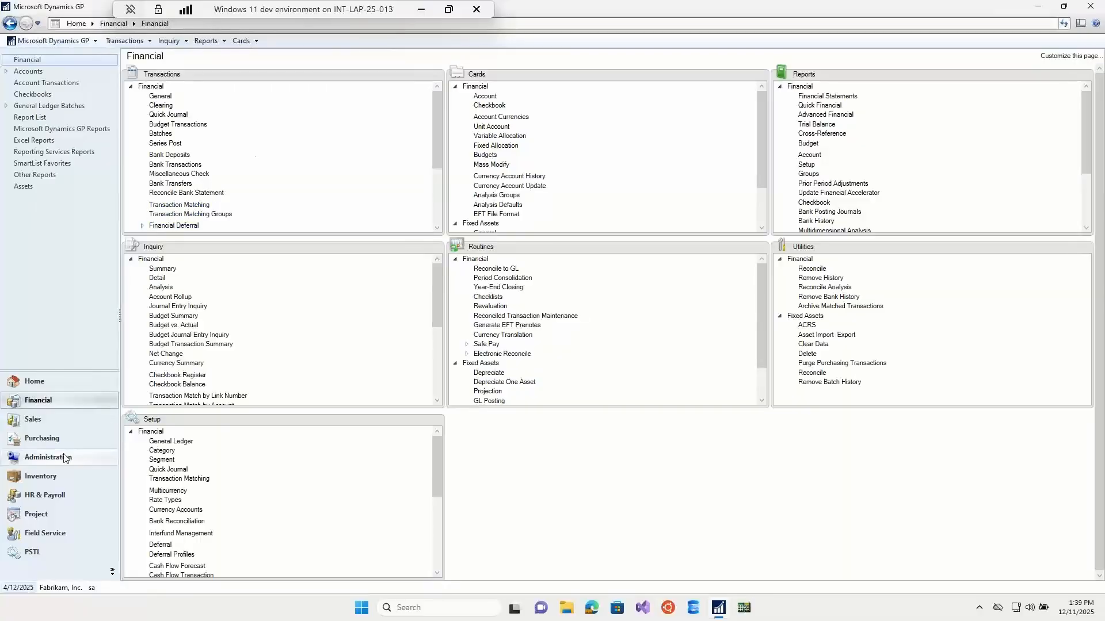
Open the company's Fiscal Periods Setup and close Period 12 of 2025 for Financial, Sales, Purchasing, Payroll and Project.
click(79, 456)
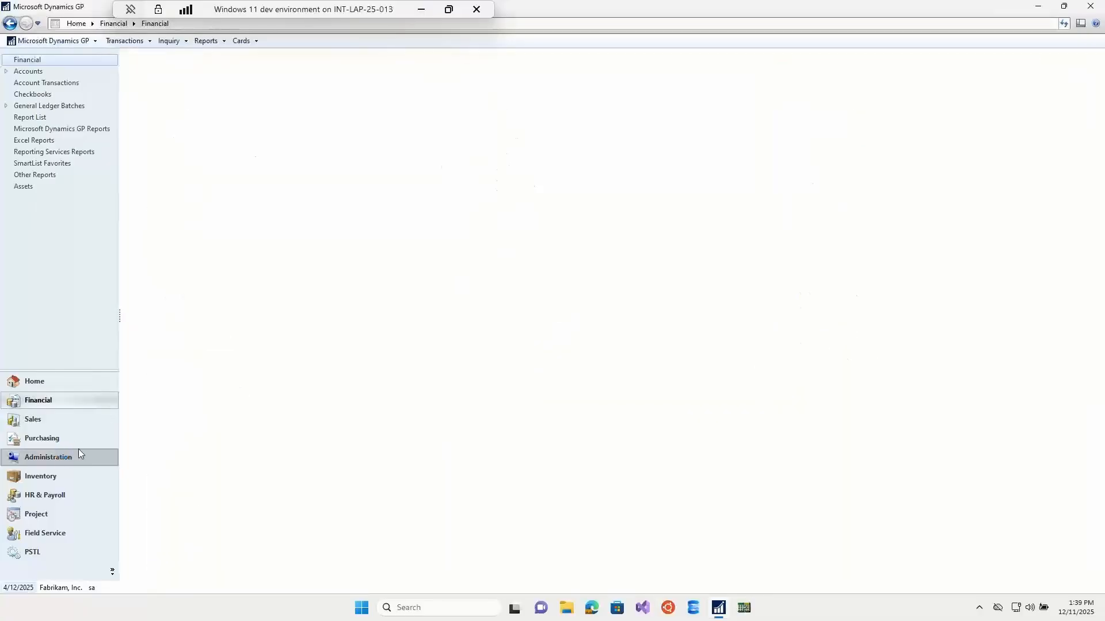
drag(438, 106, 443, 174)
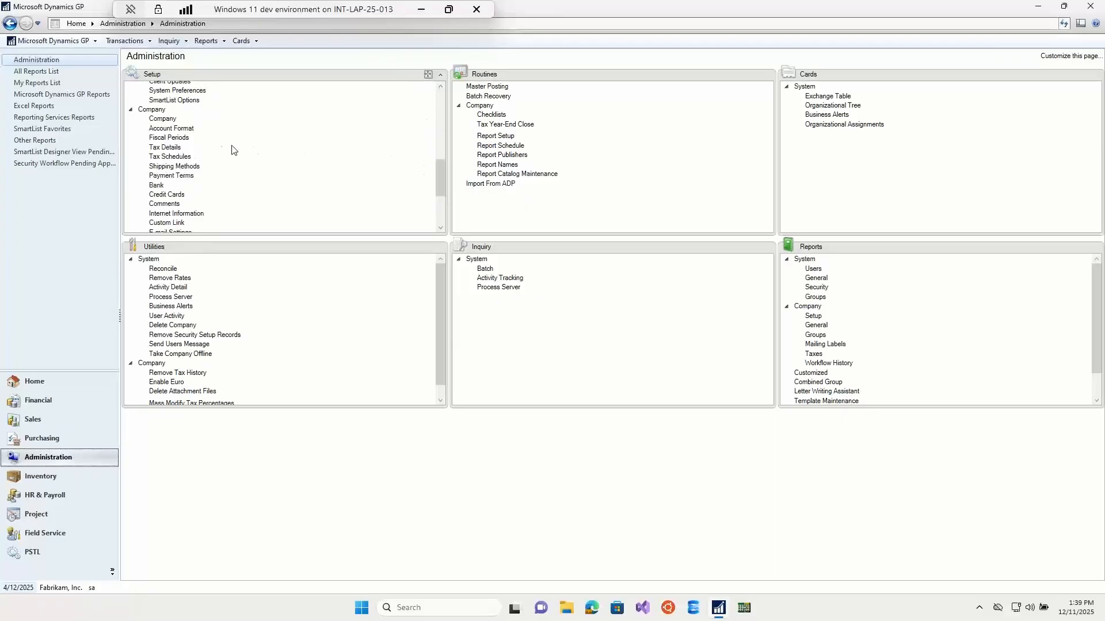
click(167, 138)
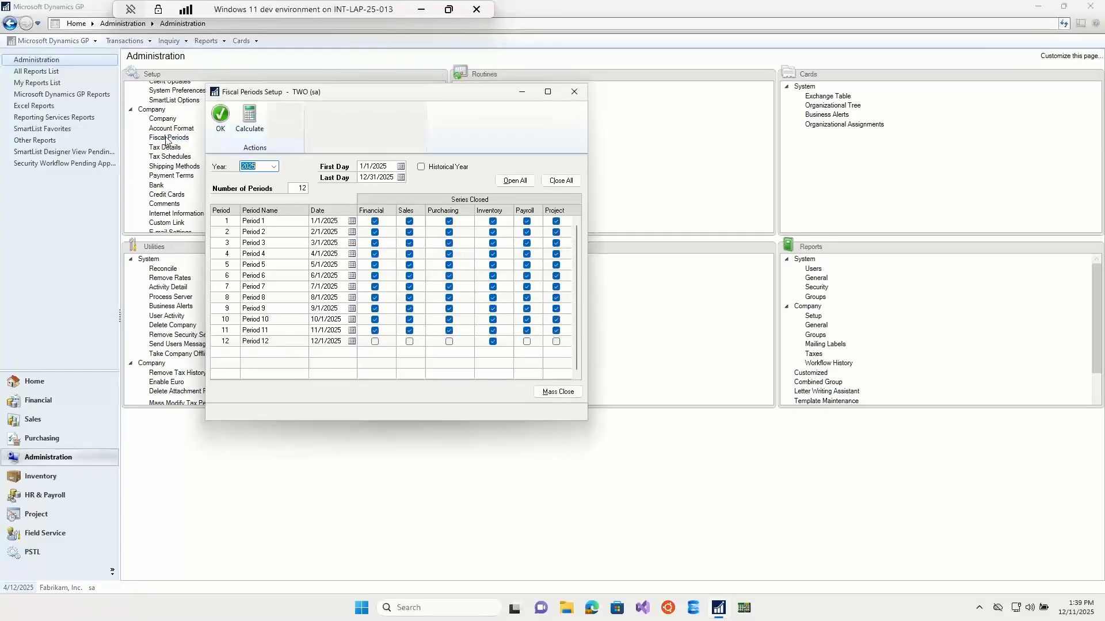
click(374, 341)
click(409, 341)
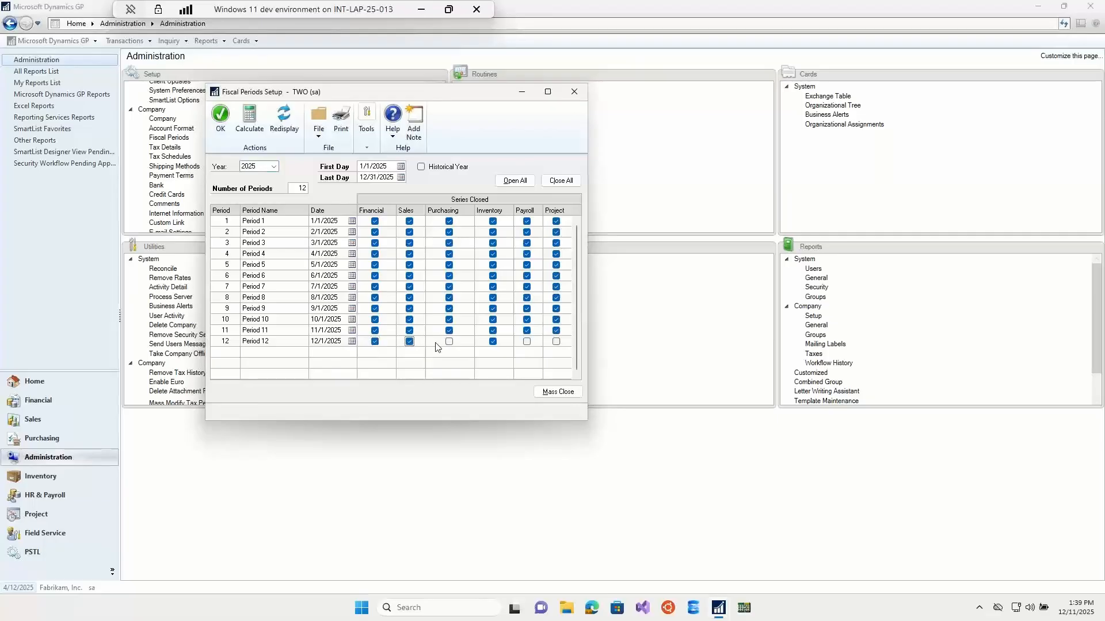
click(449, 341)
click(527, 341)
click(556, 342)
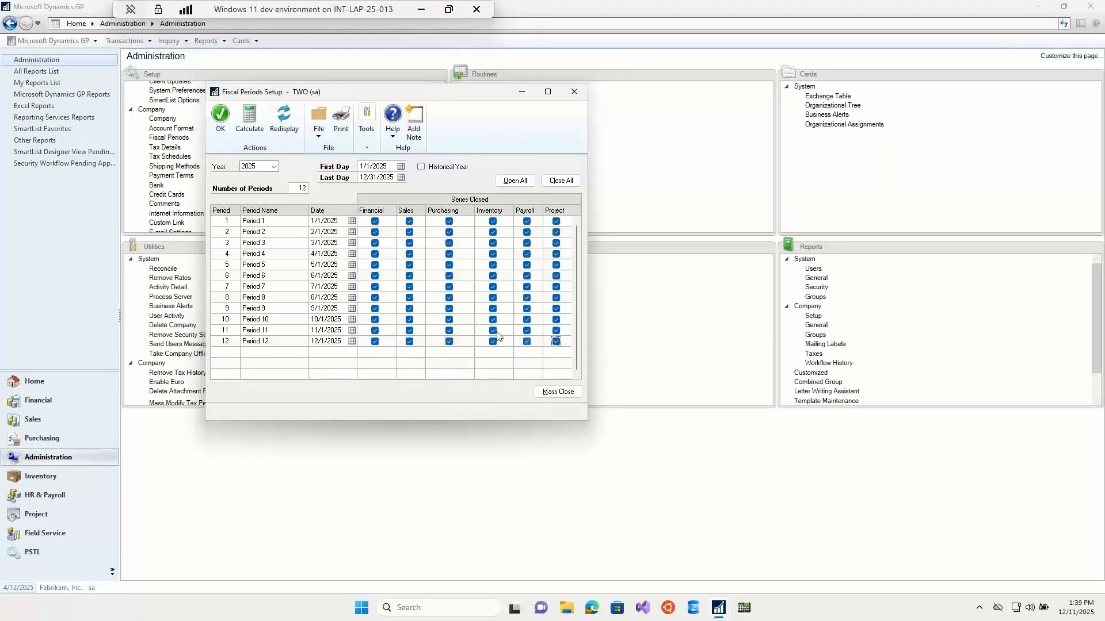
Display the 2026 fiscal year in Fiscal Periods Setup to check its dates and periods.
click(273, 166)
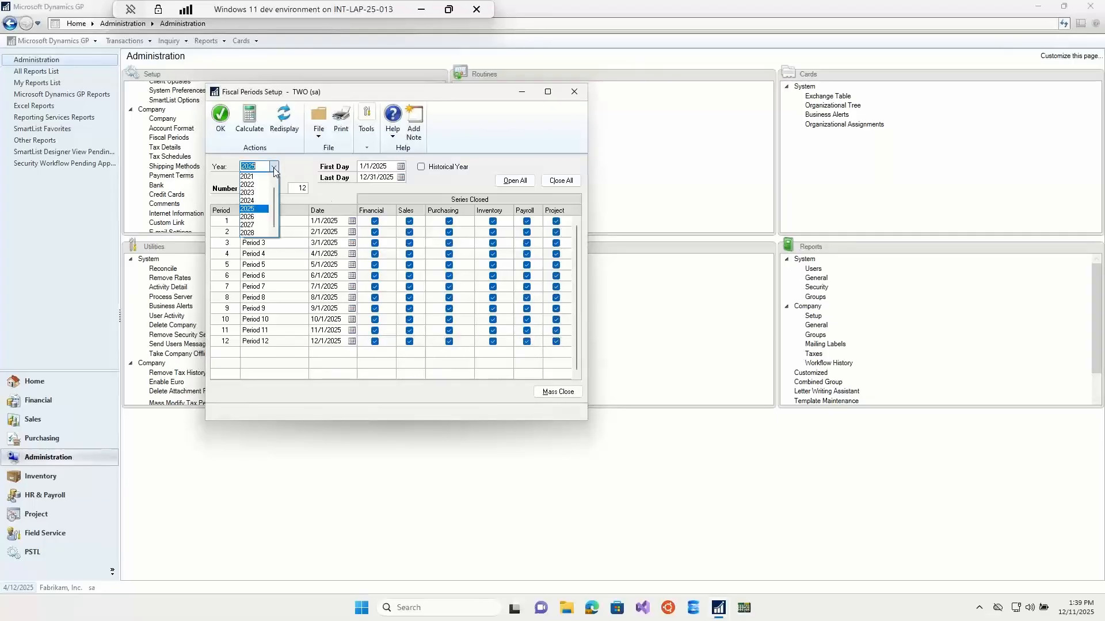
click(250, 217)
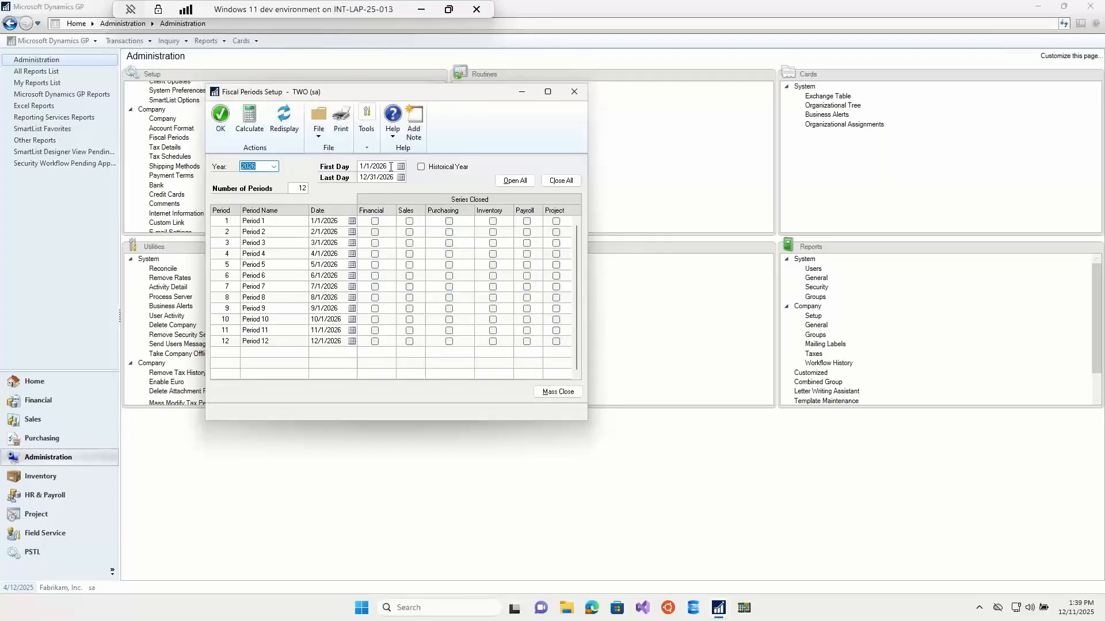
key(Tab)
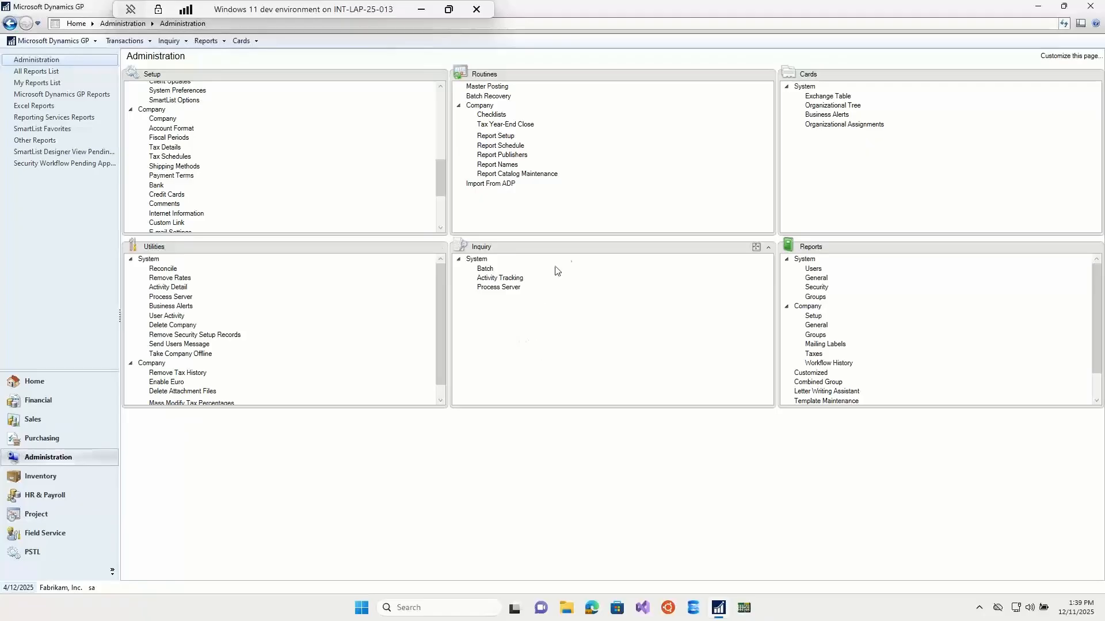
Open the financial Reconcile utility and select Year as the information to reconcile.
click(38, 399)
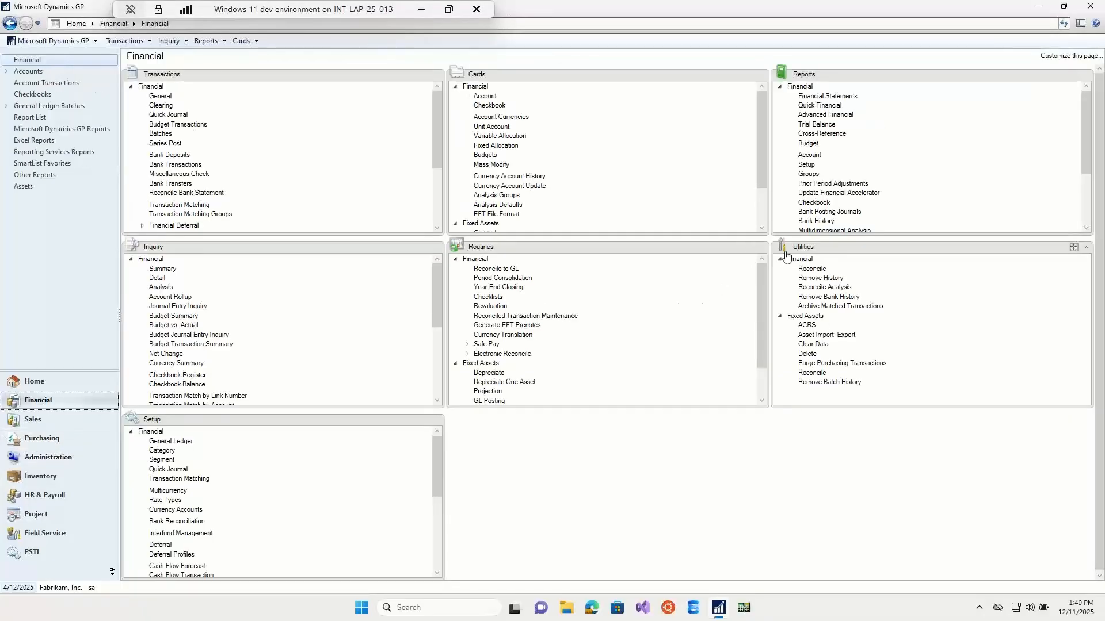
click(811, 269)
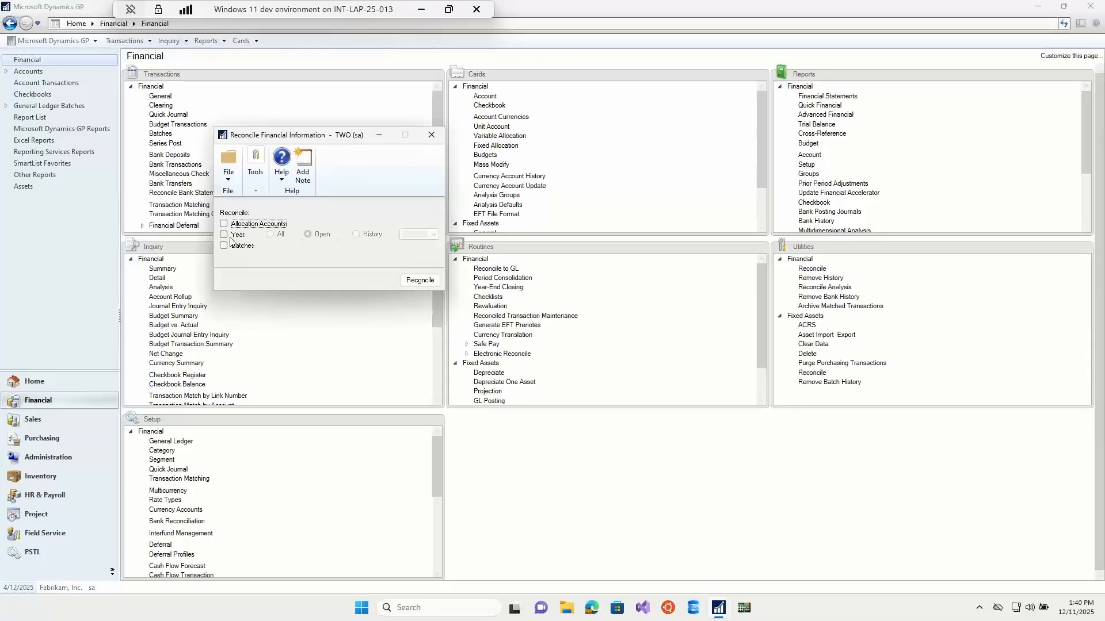
click(225, 236)
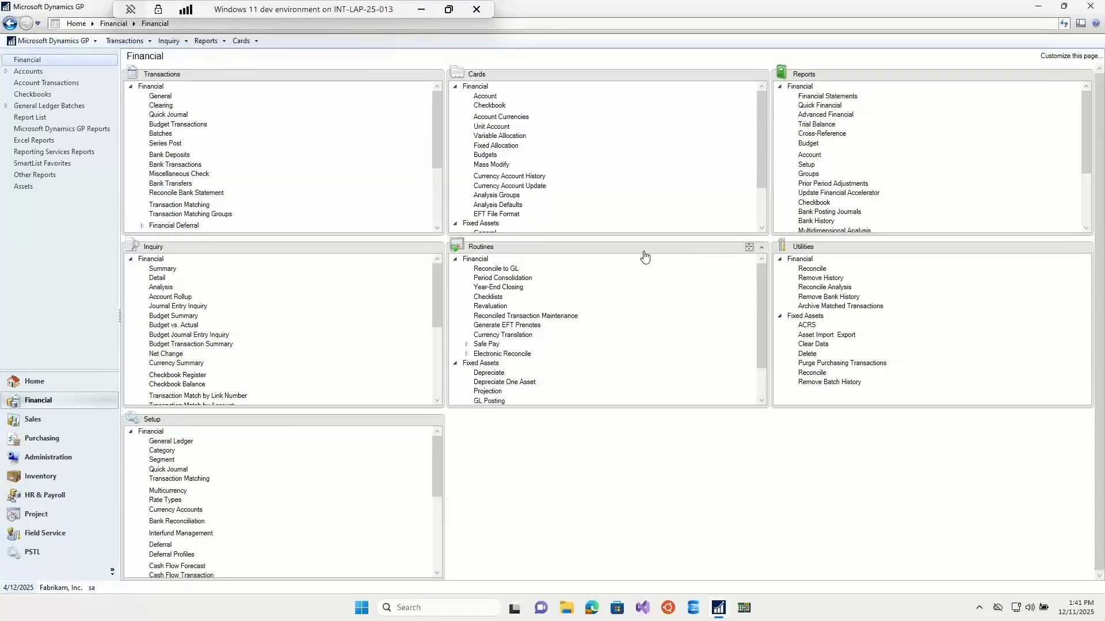
Open the financial Year-End Closing routine and locate the option for reversing a historical year.
click(498, 287)
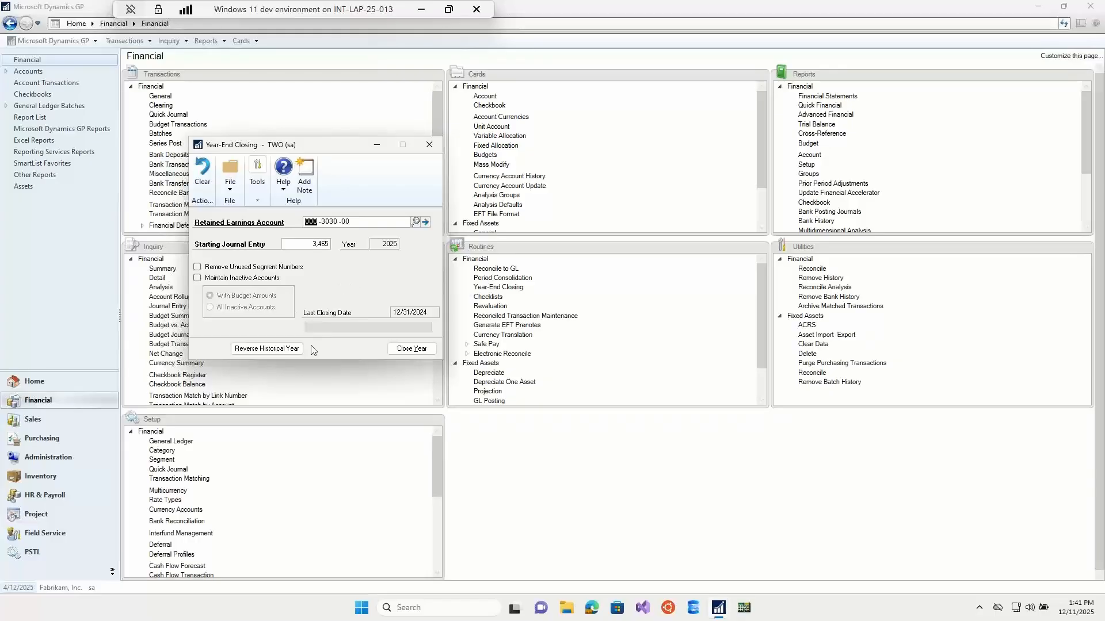
click(271, 353)
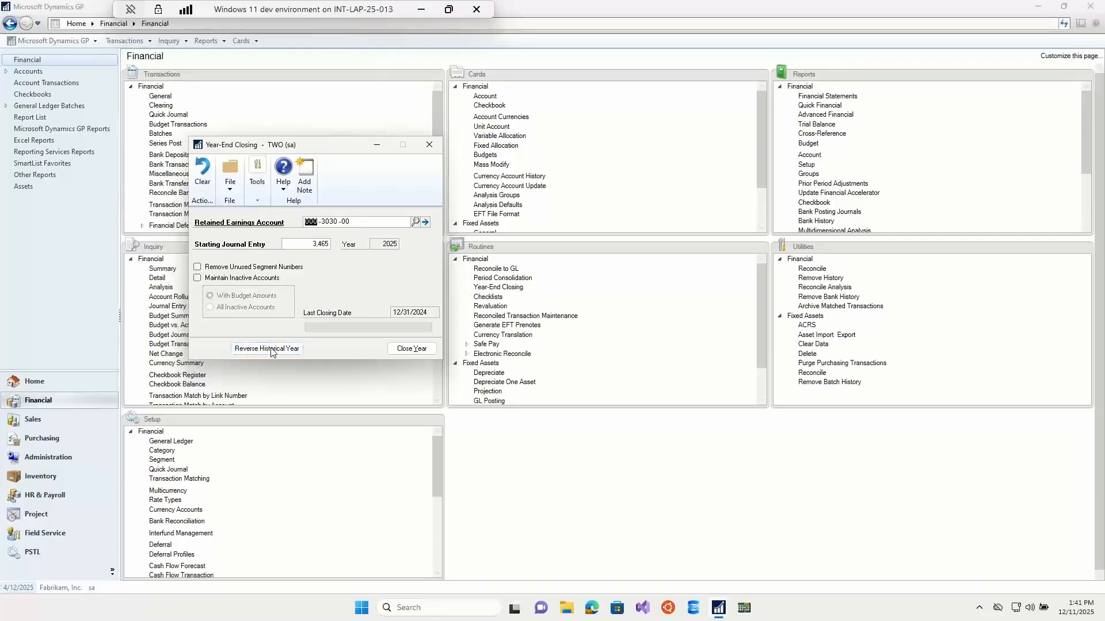